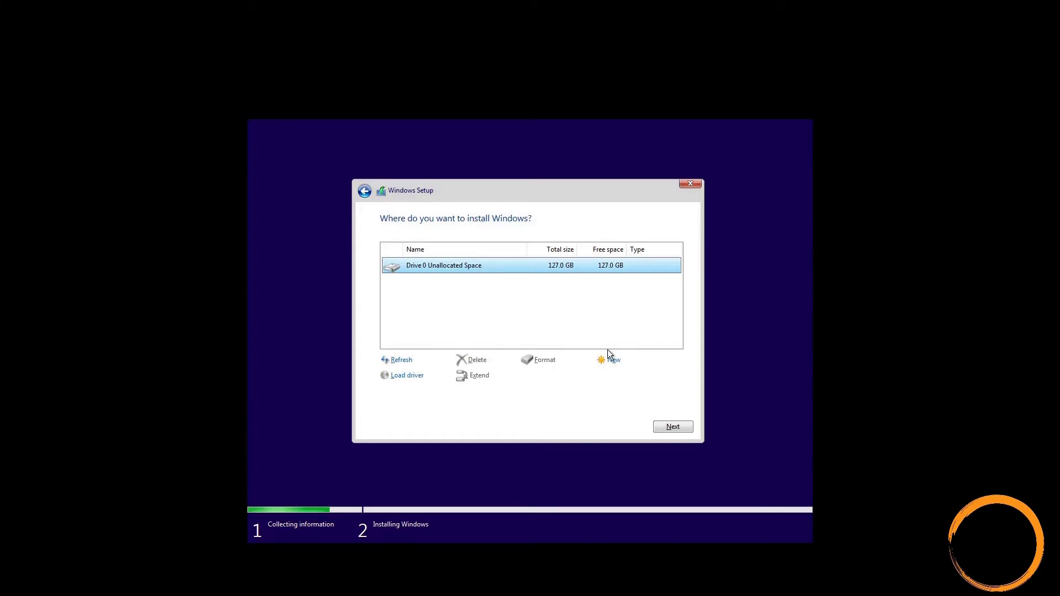
Create a new partition from the unallocated space on Drive 0 and start installing Windows on the primary partition
click(607, 360)
click(645, 376)
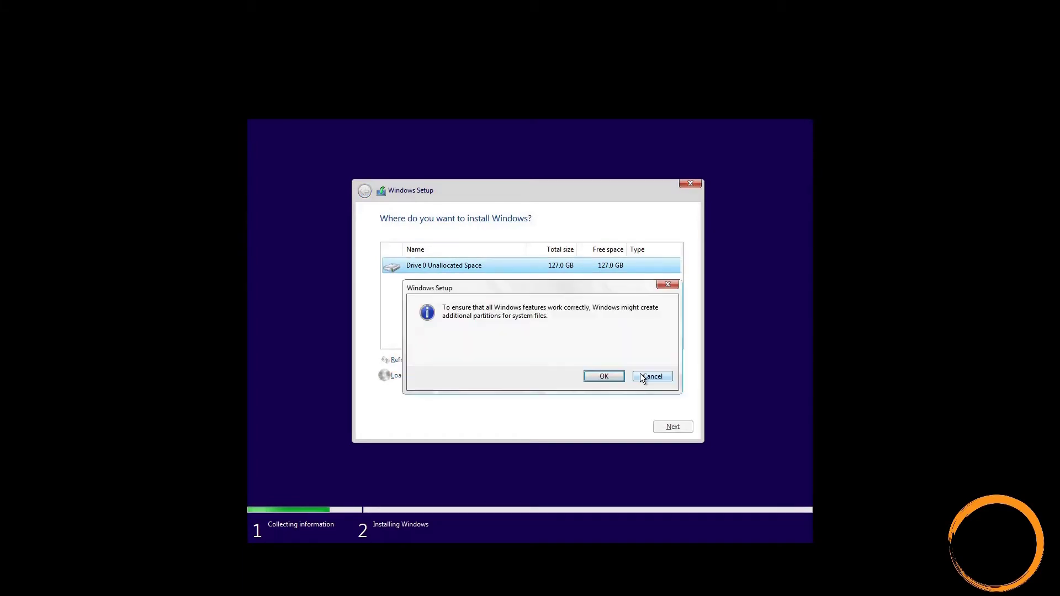
click(616, 380)
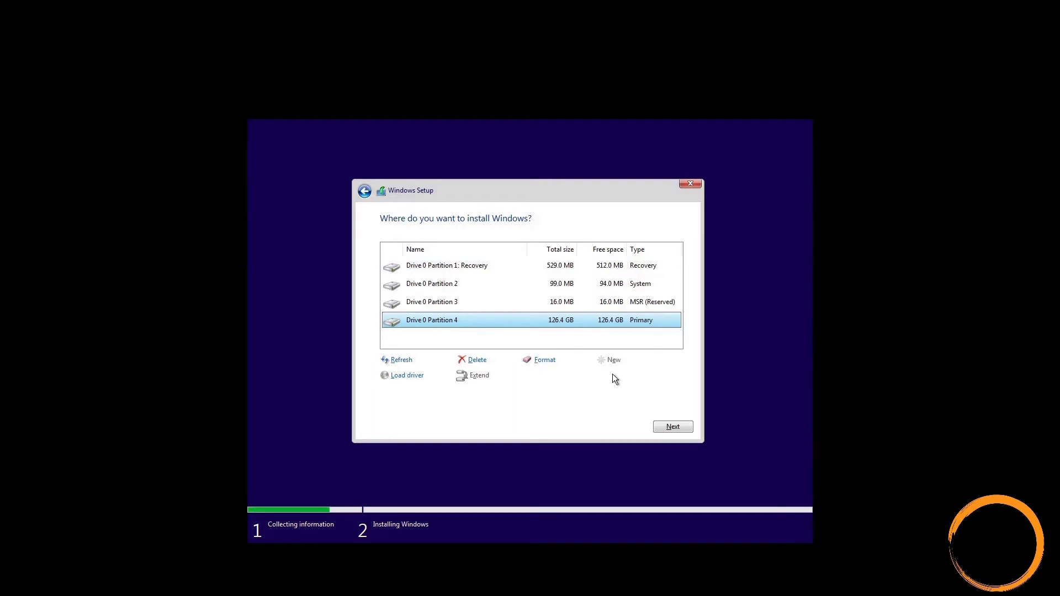
click(670, 425)
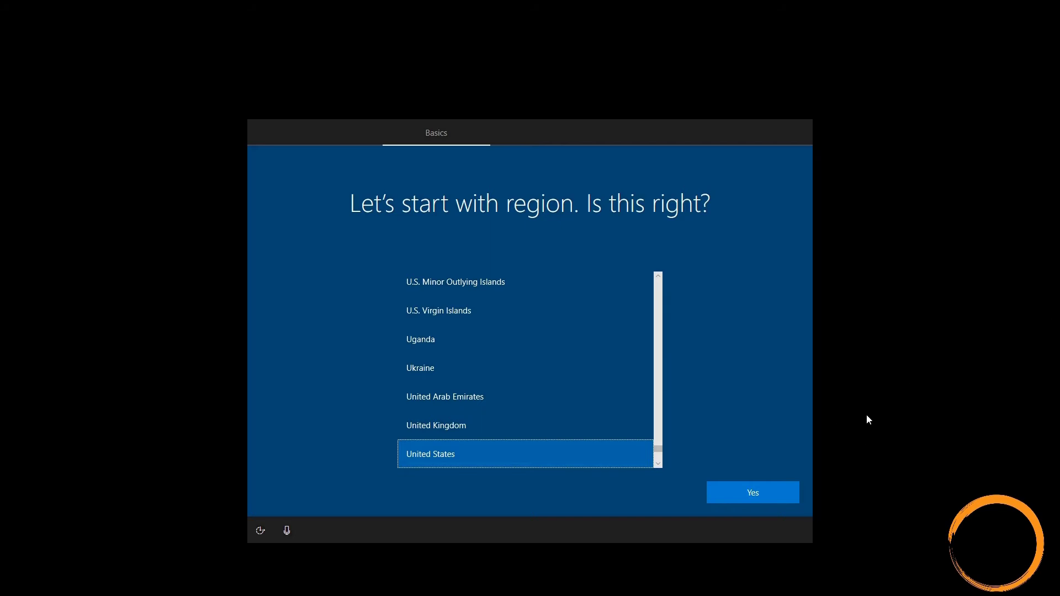
Accept United States as the region and US as the keyboard layout, without adding a second layout
click(739, 497)
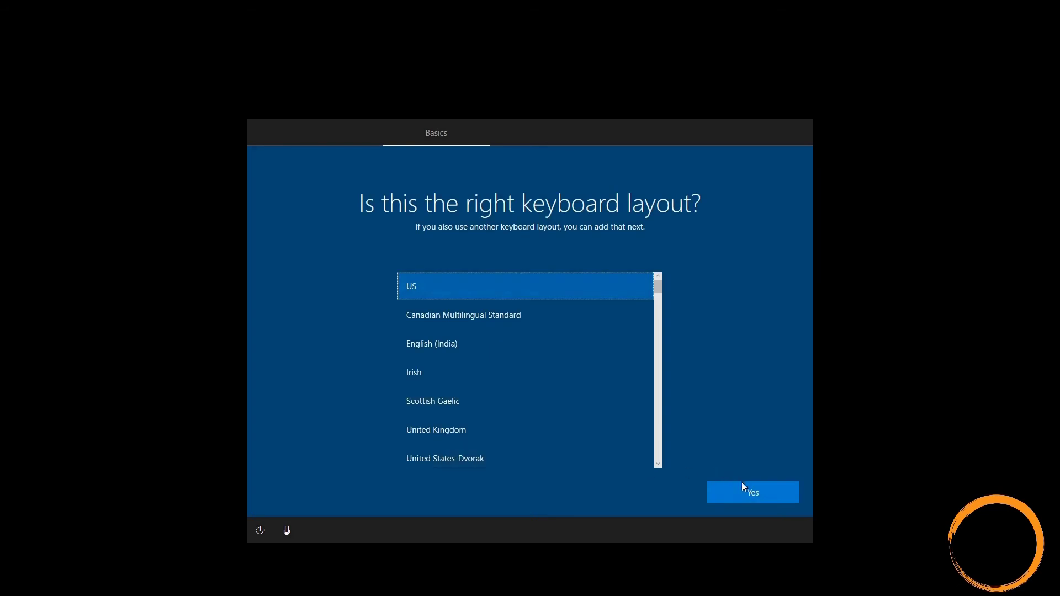
click(748, 491)
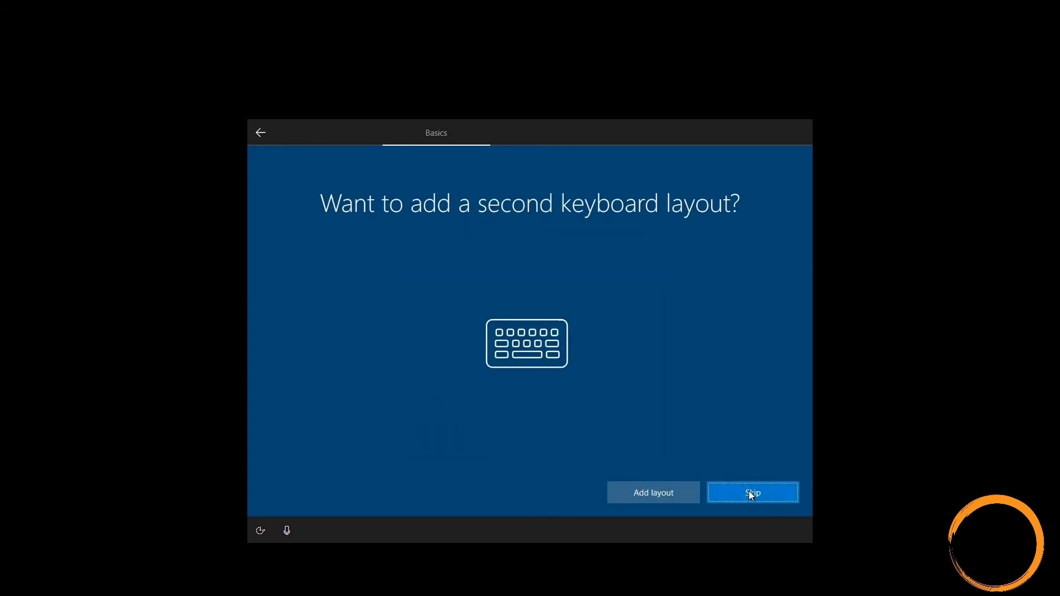
click(751, 493)
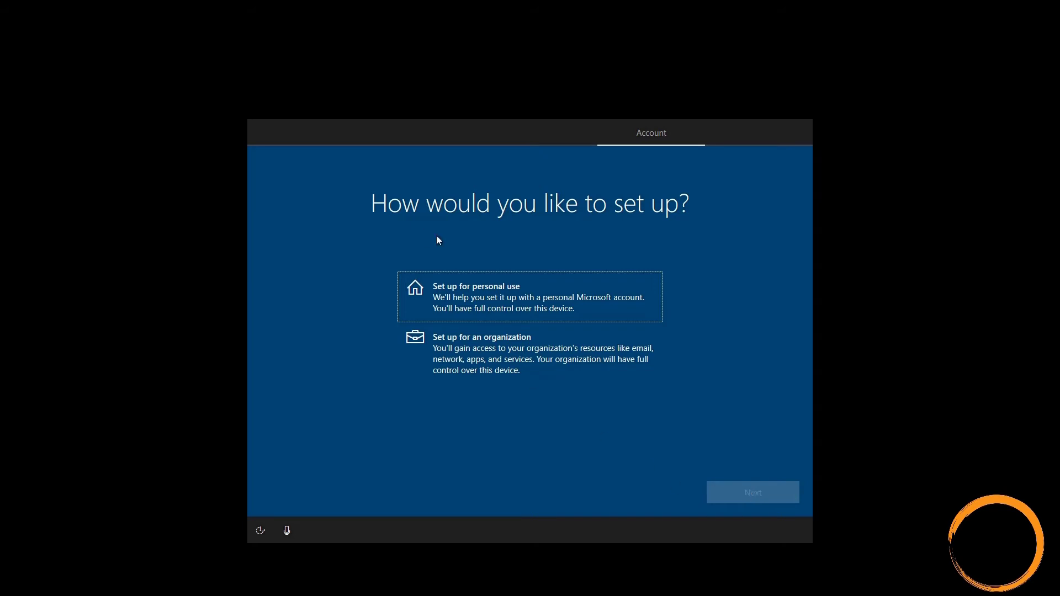
Set up the device for personal use with an offline account and the limited experience
click(508, 280)
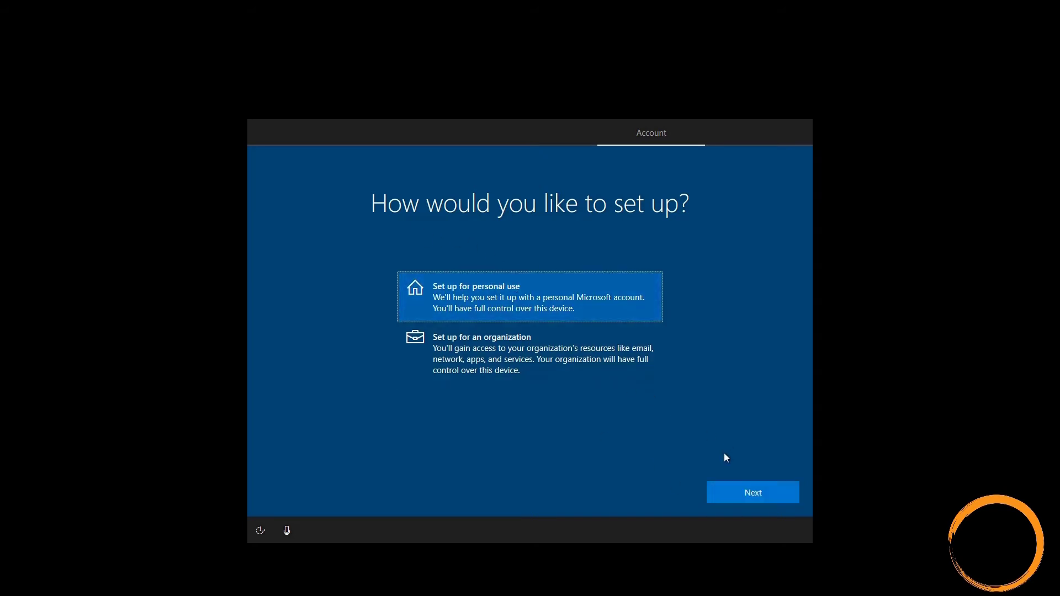
click(743, 499)
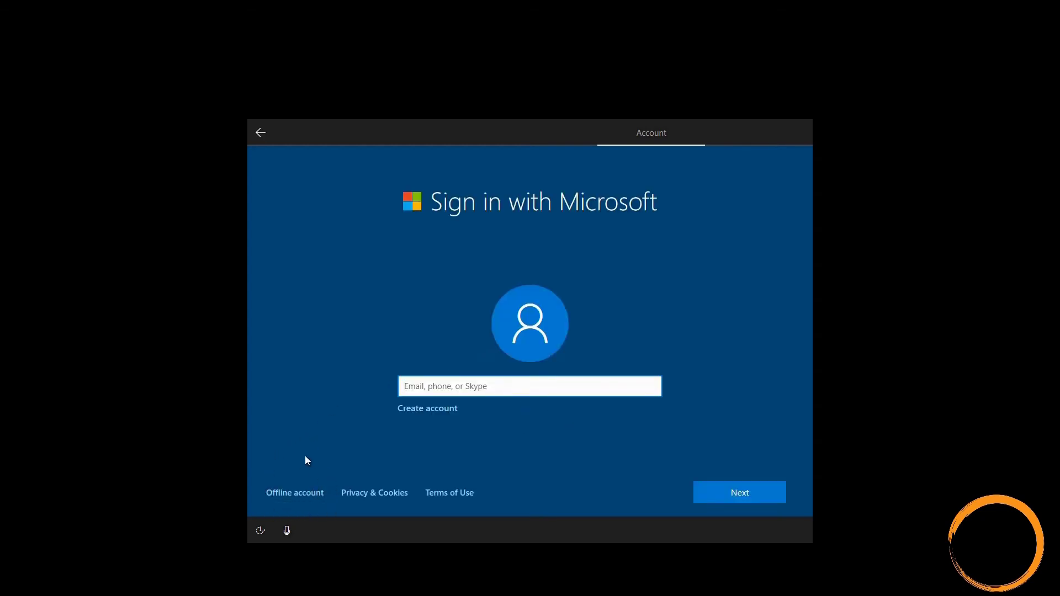
click(290, 494)
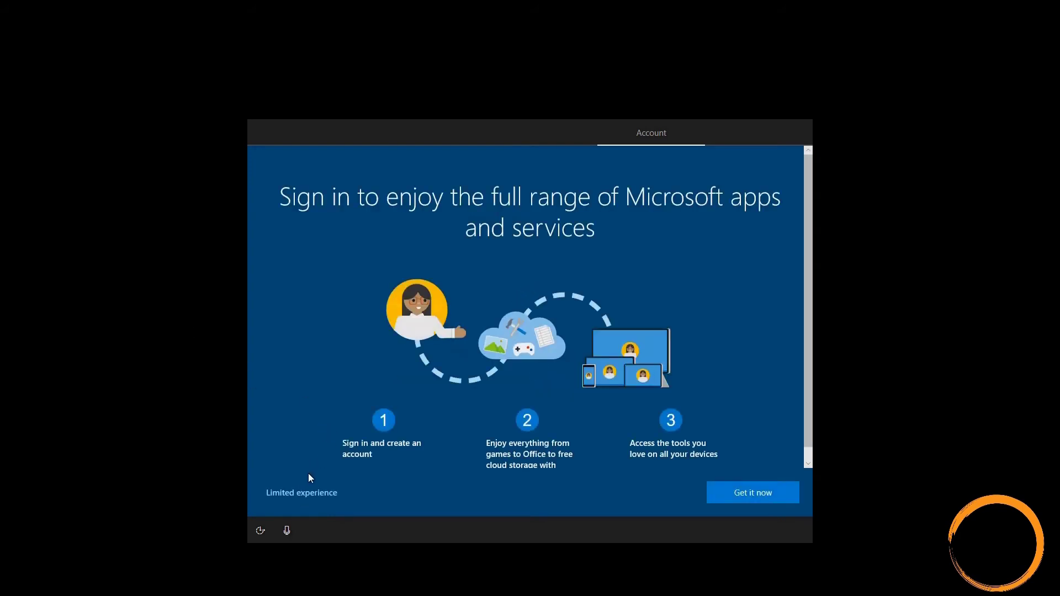
click(313, 491)
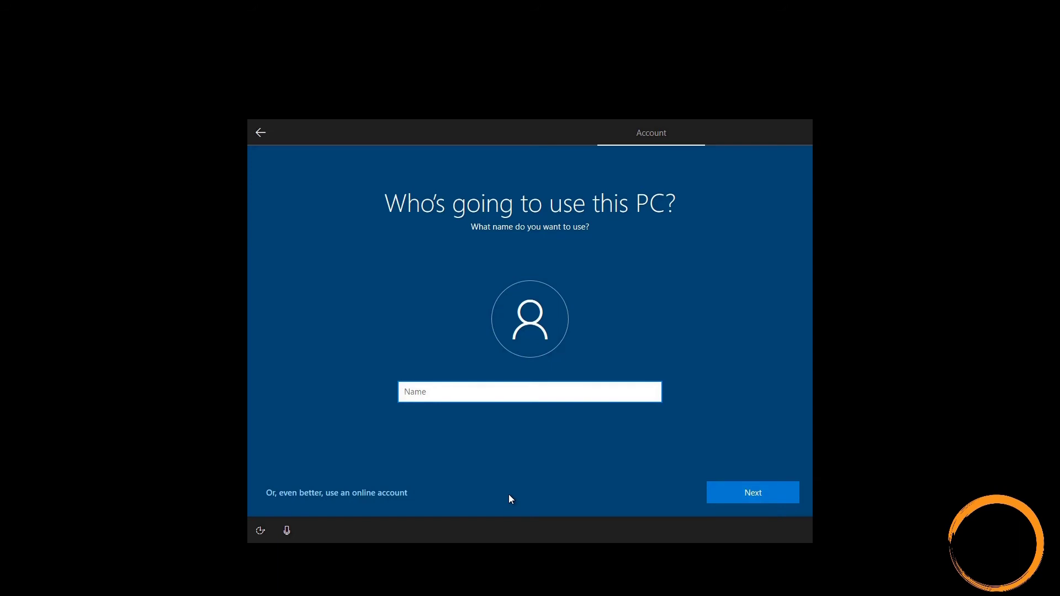
Name the local account PrimeTech, then enter and confirm the account password
text(PrimeTech)
key(Return)
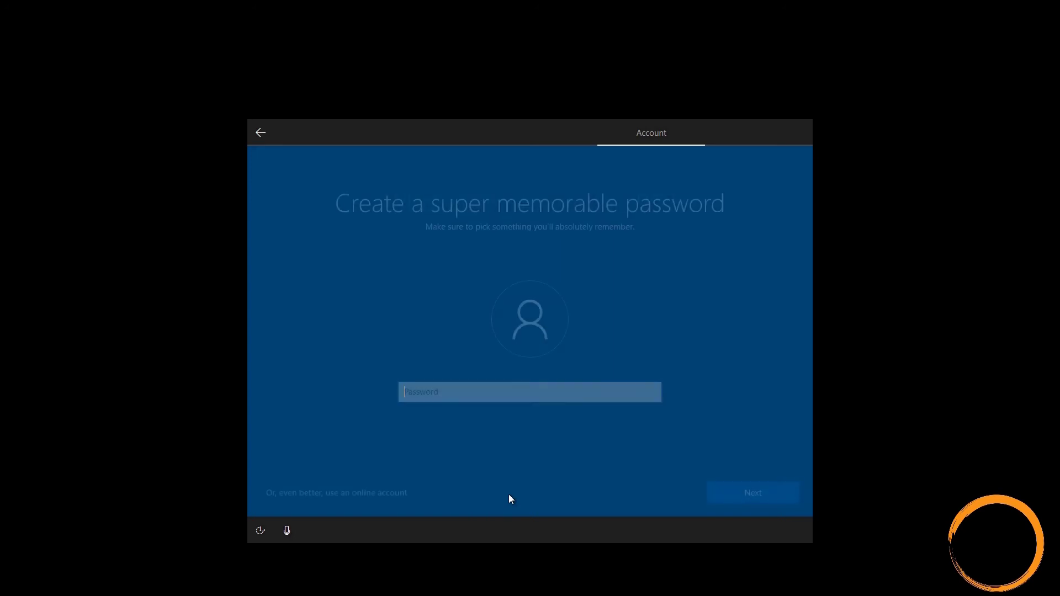
text(*****)
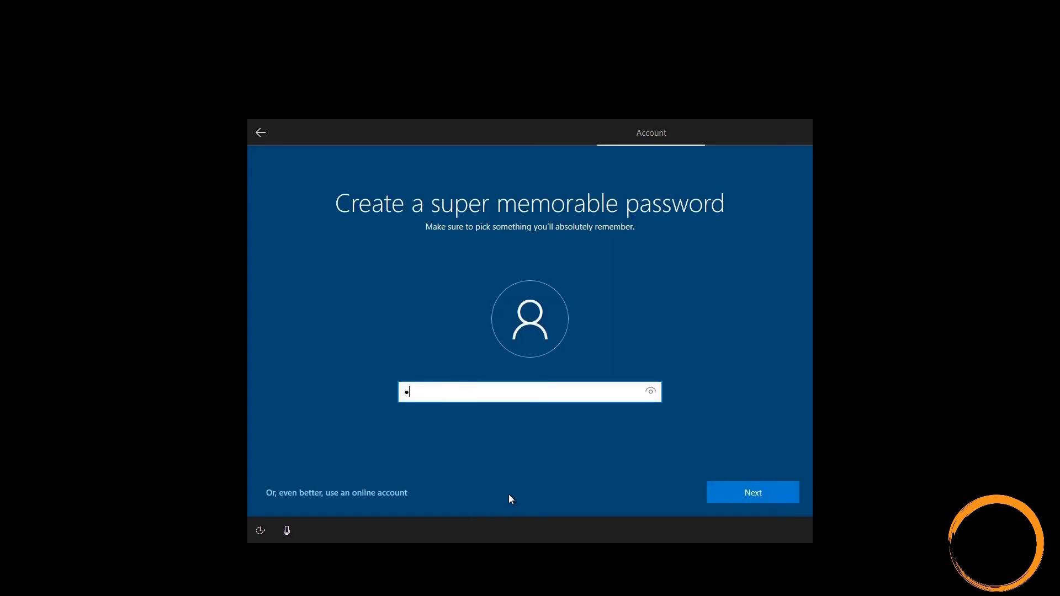
text(****)
key(Return)
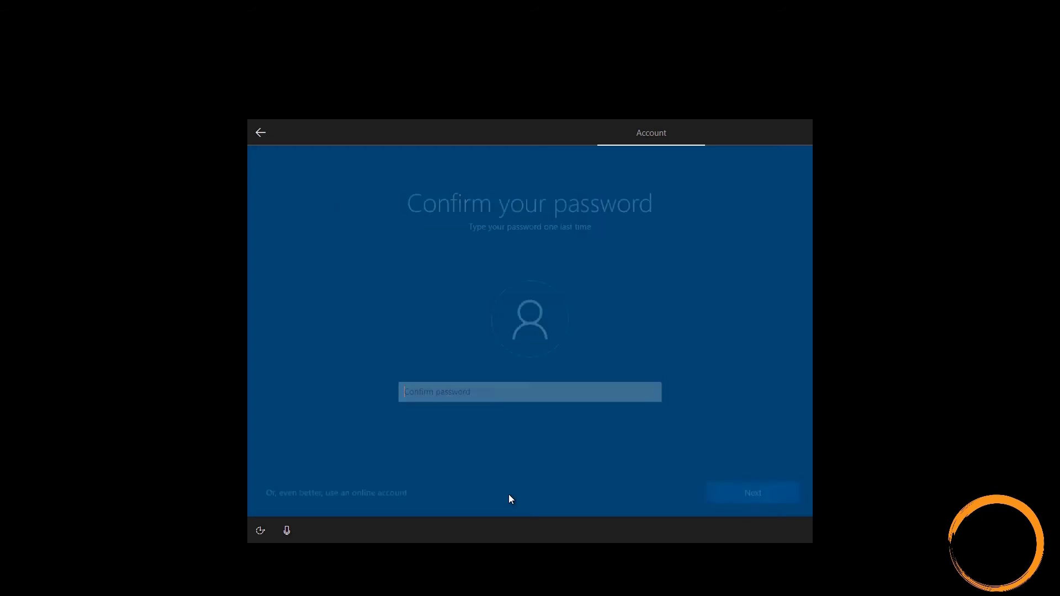
text(***)
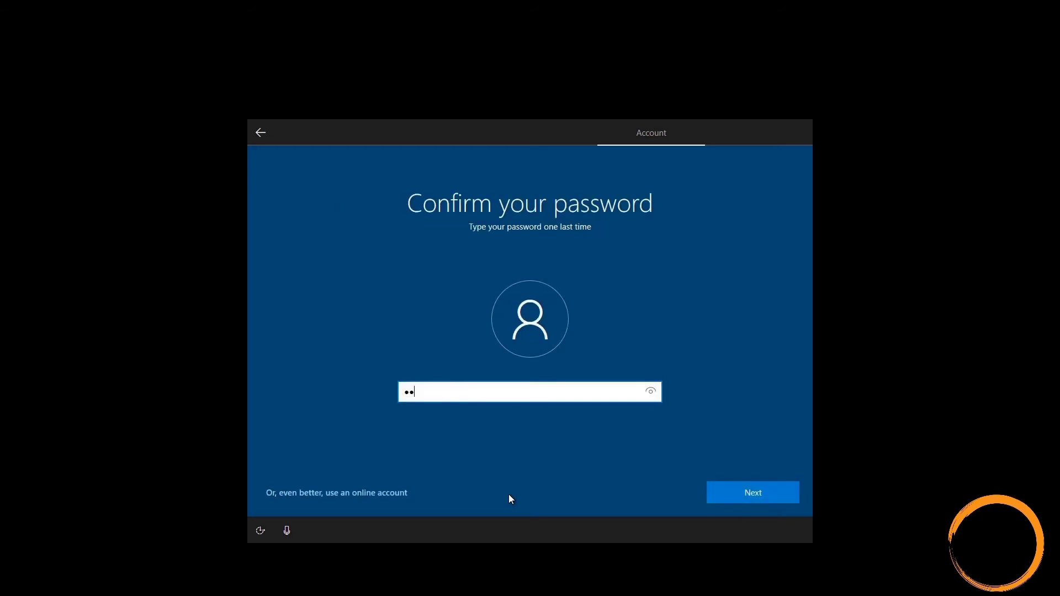
text(******)
key(Return)
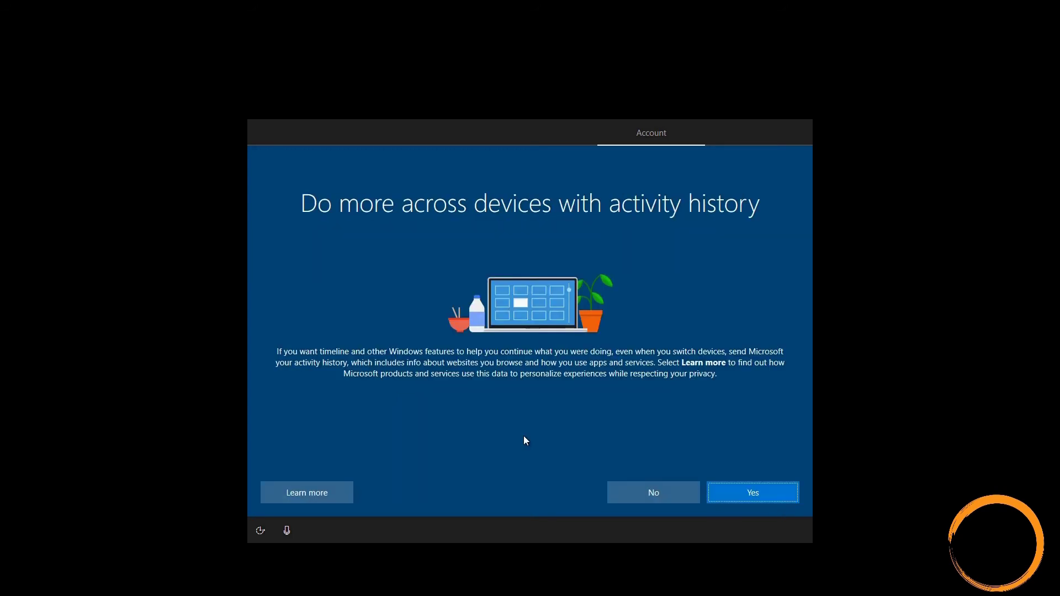
Decline sending activity history to Microsoft and decline the Cortana digital assistant
click(628, 490)
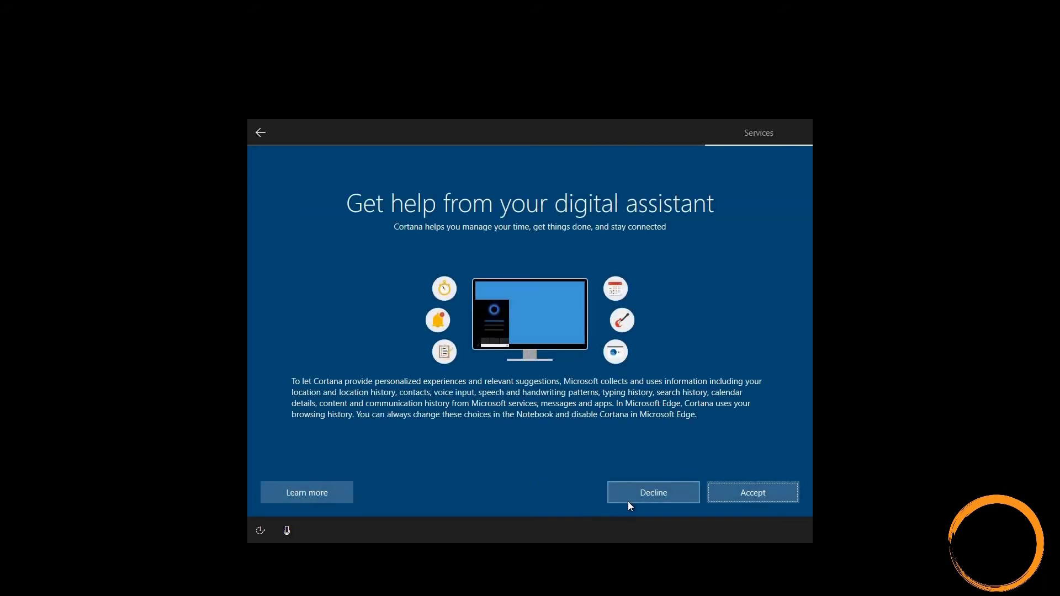
click(636, 488)
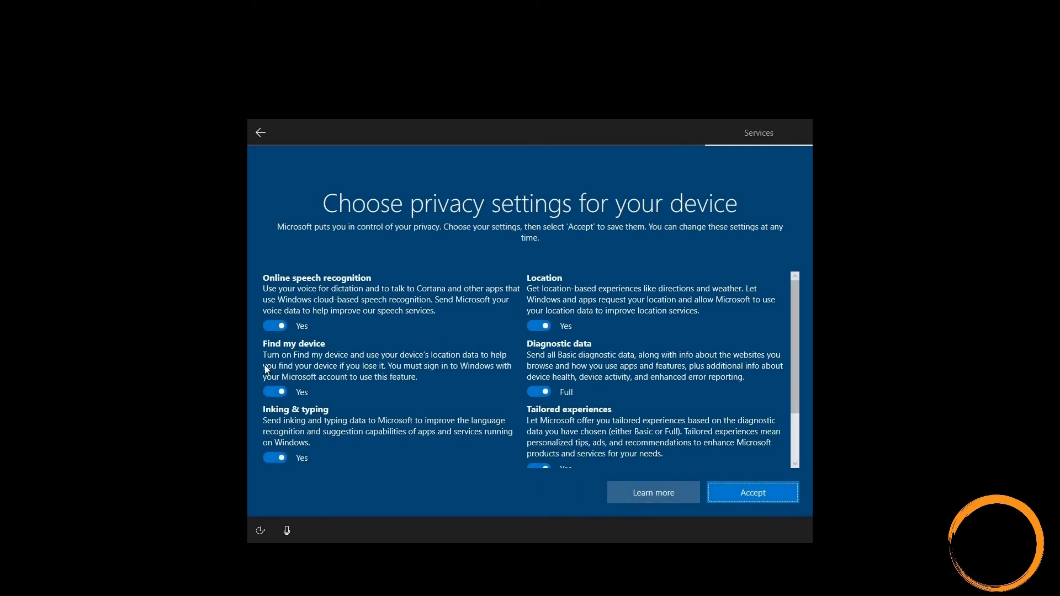
Switch off every privacy setting, including location and advertising ID, reduce diagnostic data to Basic, and accept the choices
click(273, 325)
click(265, 399)
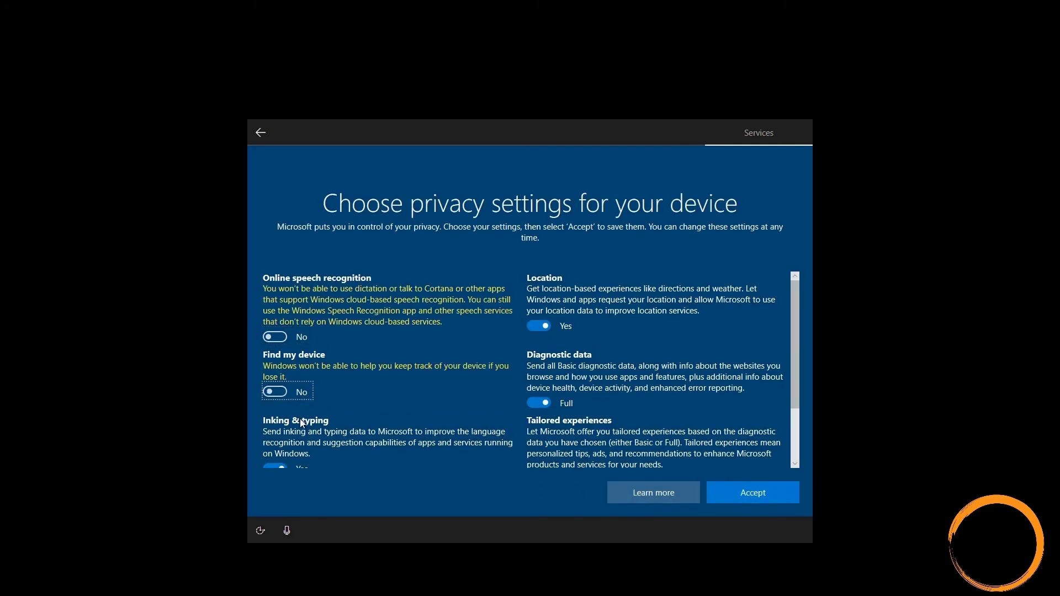
scroll(265, 446, down, 2)
click(275, 390)
click(274, 456)
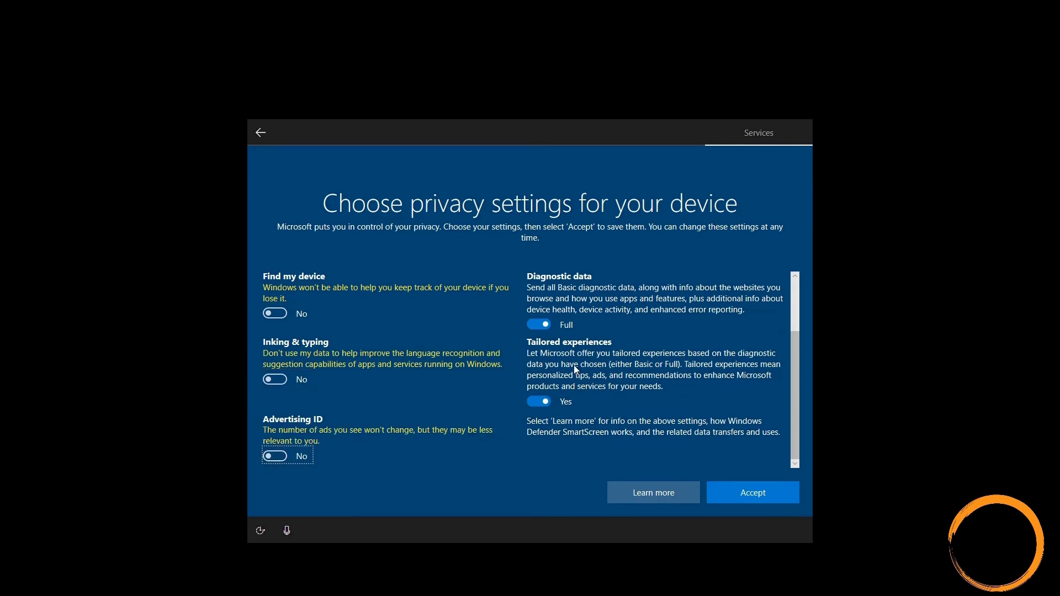
click(545, 400)
click(543, 343)
scroll(542, 343, up, 2)
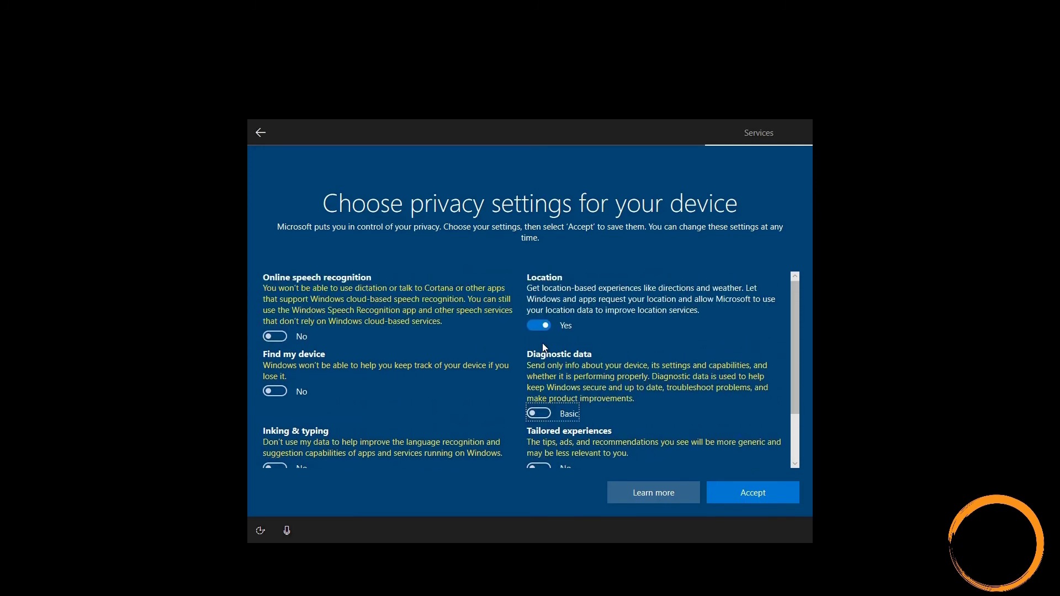
click(543, 326)
click(742, 492)
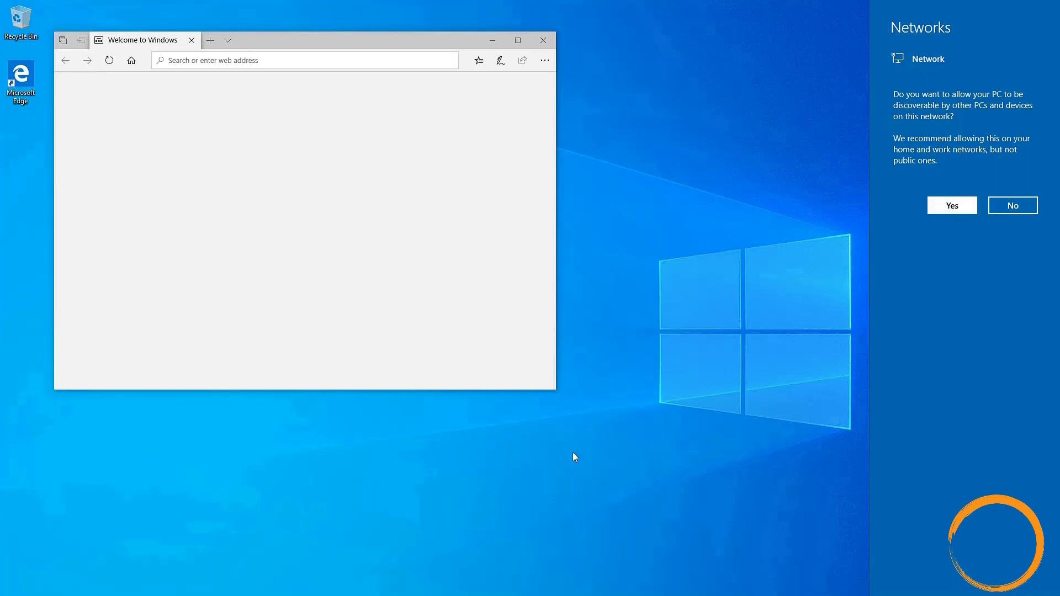
Dismiss the network discovery prompt and show This PC in File Explorer
click(511, 510)
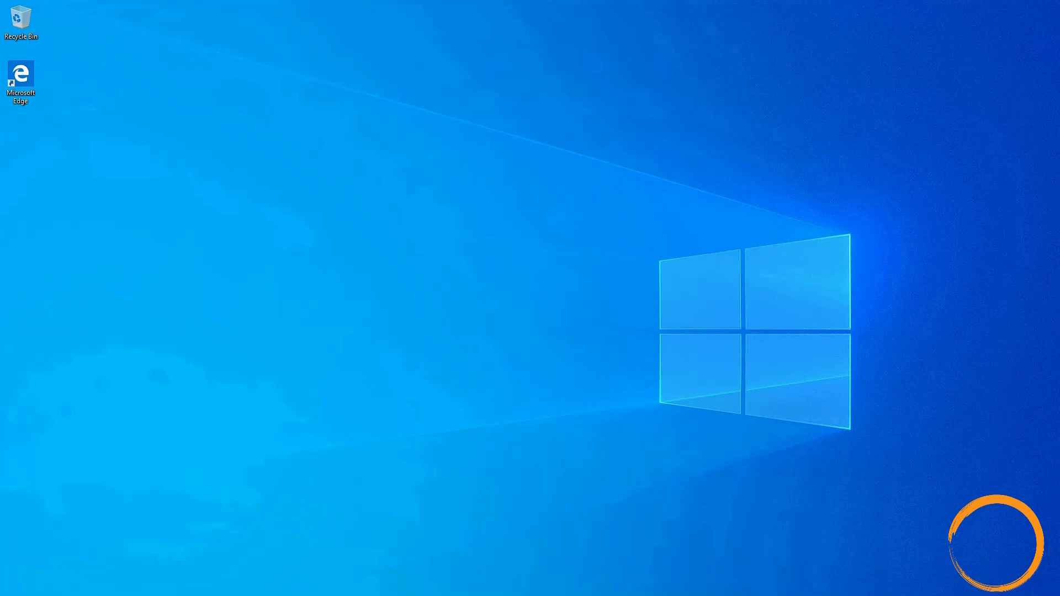
key(super+e)
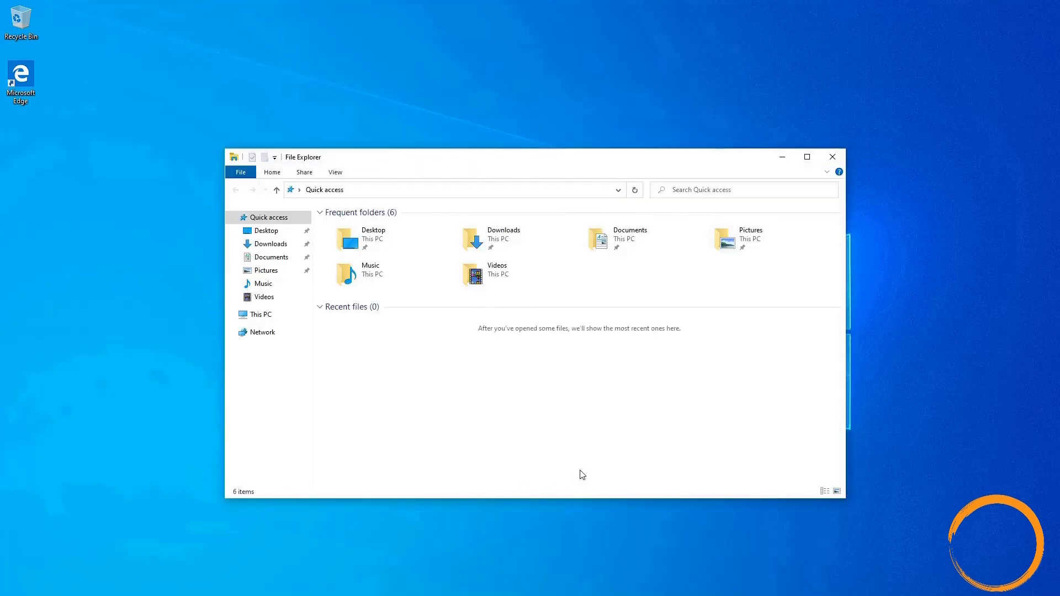
click(271, 319)
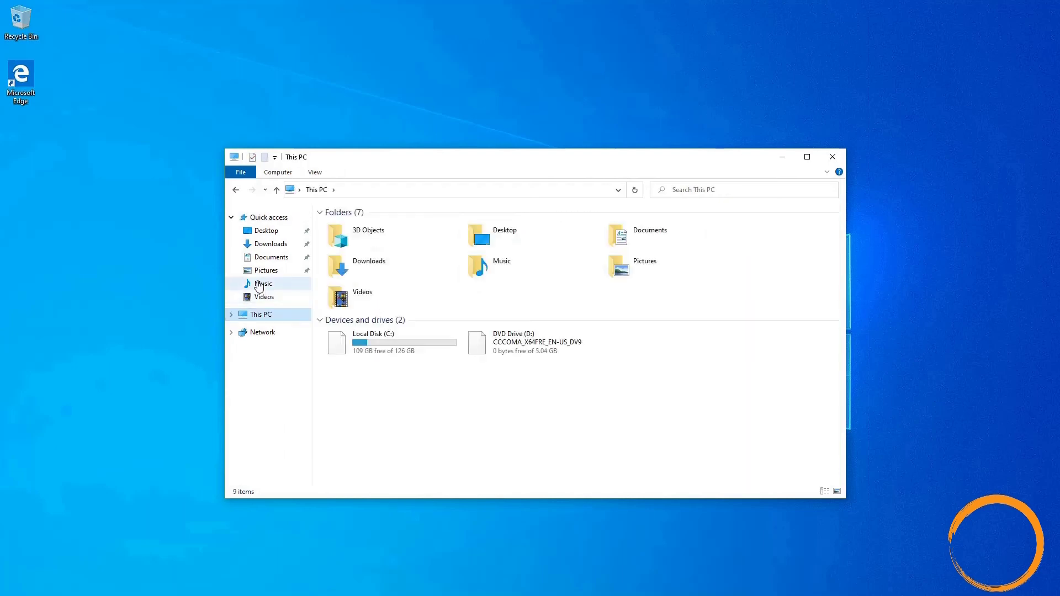